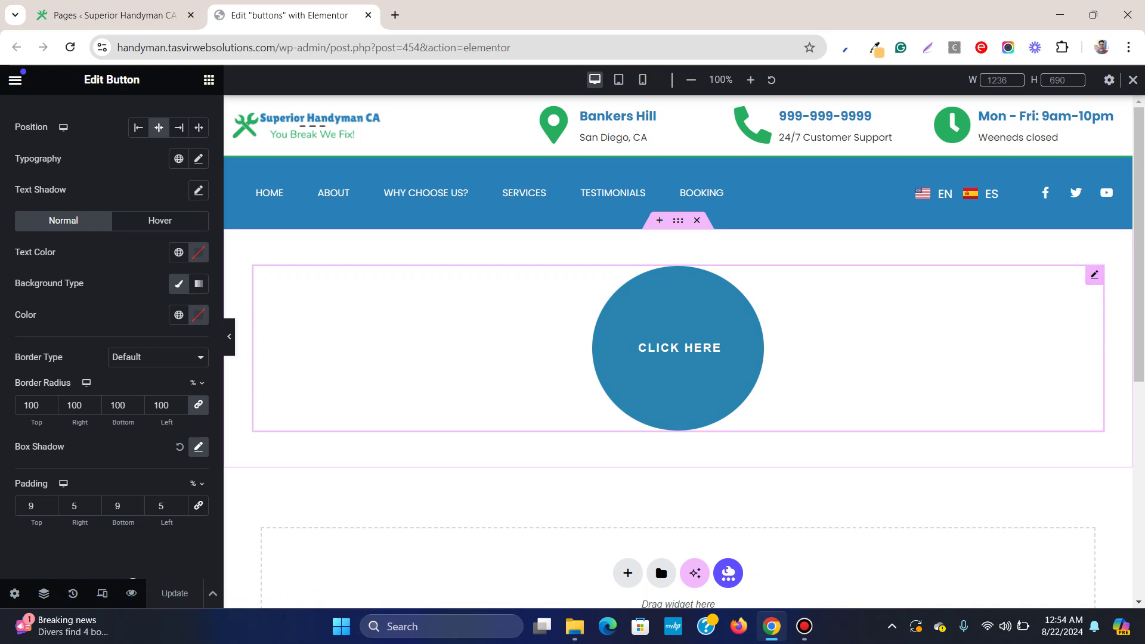
Delete the existing round button widget from the page's container.
scroll(112, 315, up, 1)
click(38, 116)
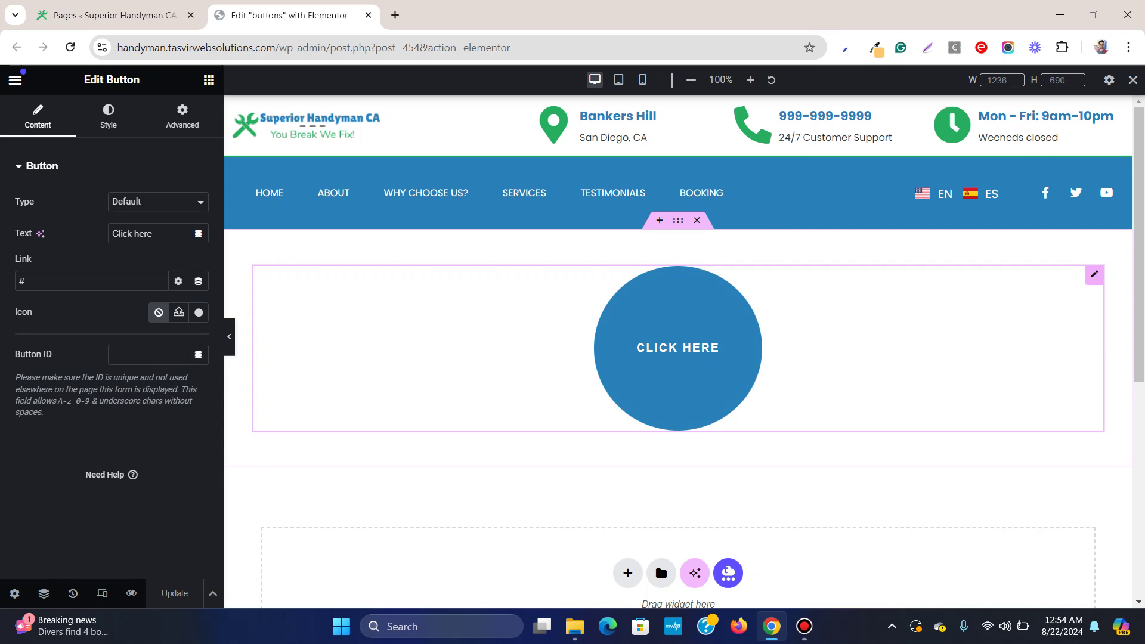
right_click(961, 268)
click(983, 590)
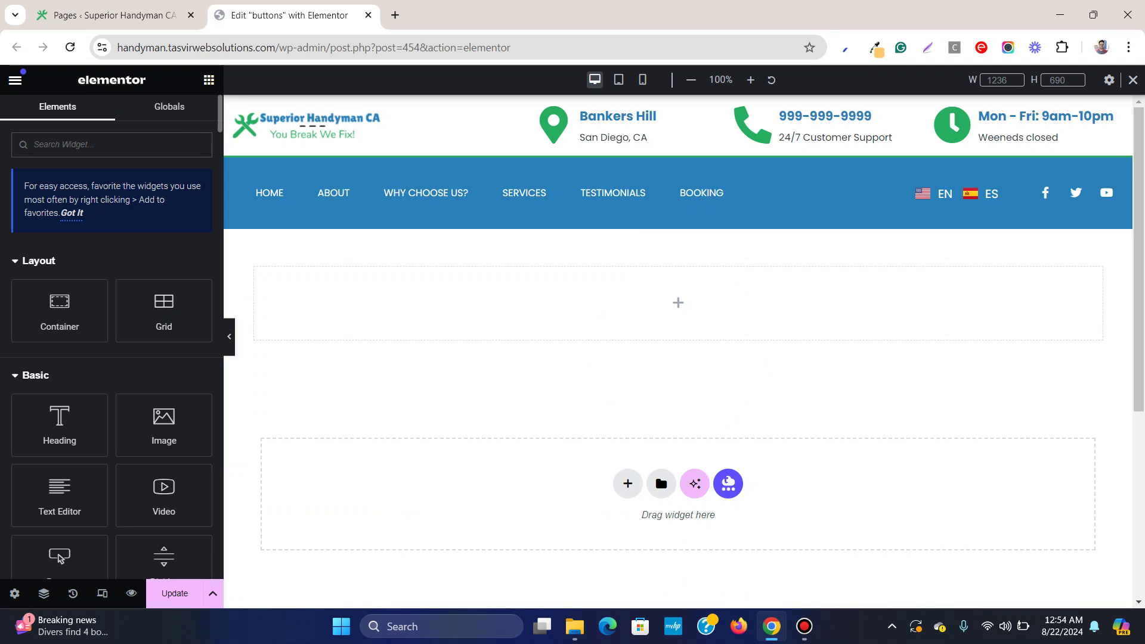
Add a Button widget to the empty container and set its position to Center.
scroll(60, 495, down, 1)
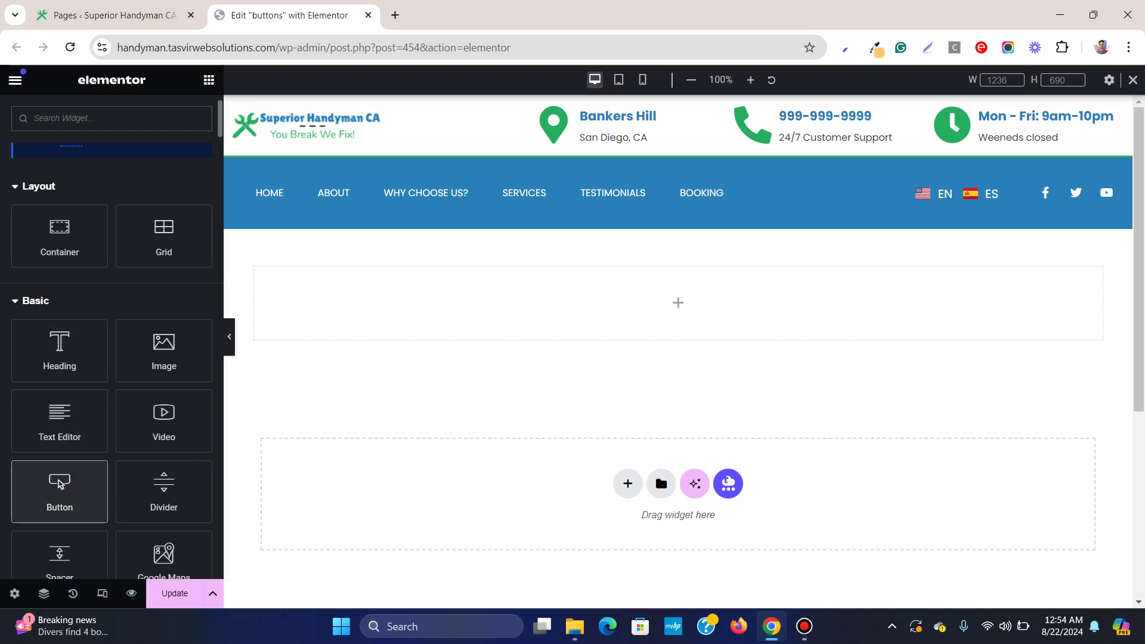
drag(60, 486, 590, 307)
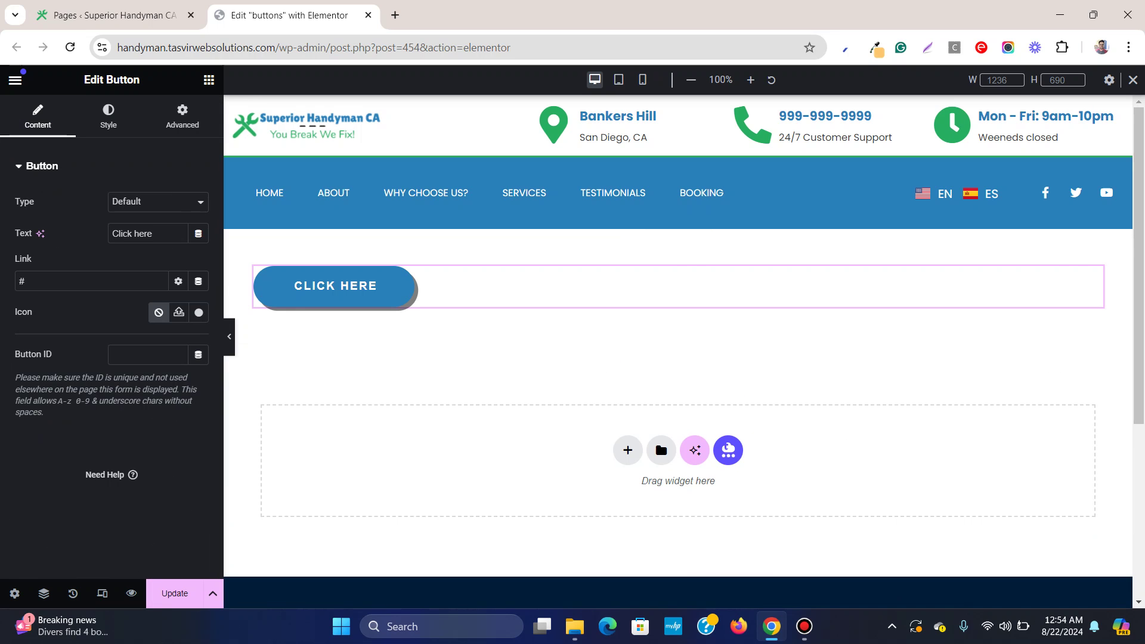
click(107, 116)
click(158, 202)
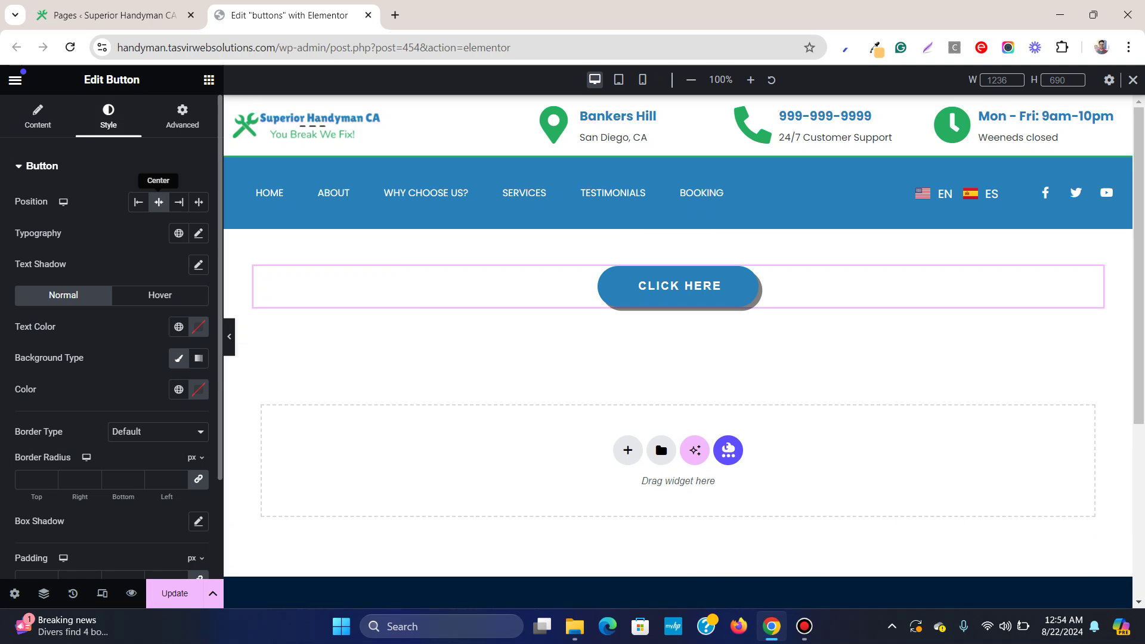
Override the button's box shadow with a custom one whose blur is reduced to the minimum.
scroll(111, 334, down, 1)
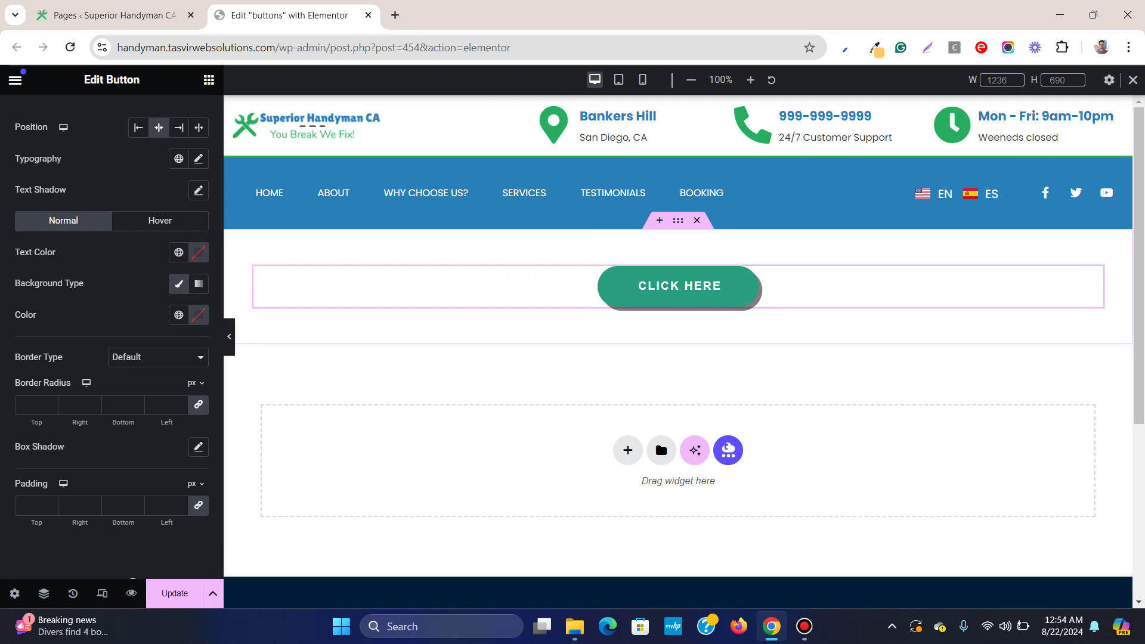
click(198, 447)
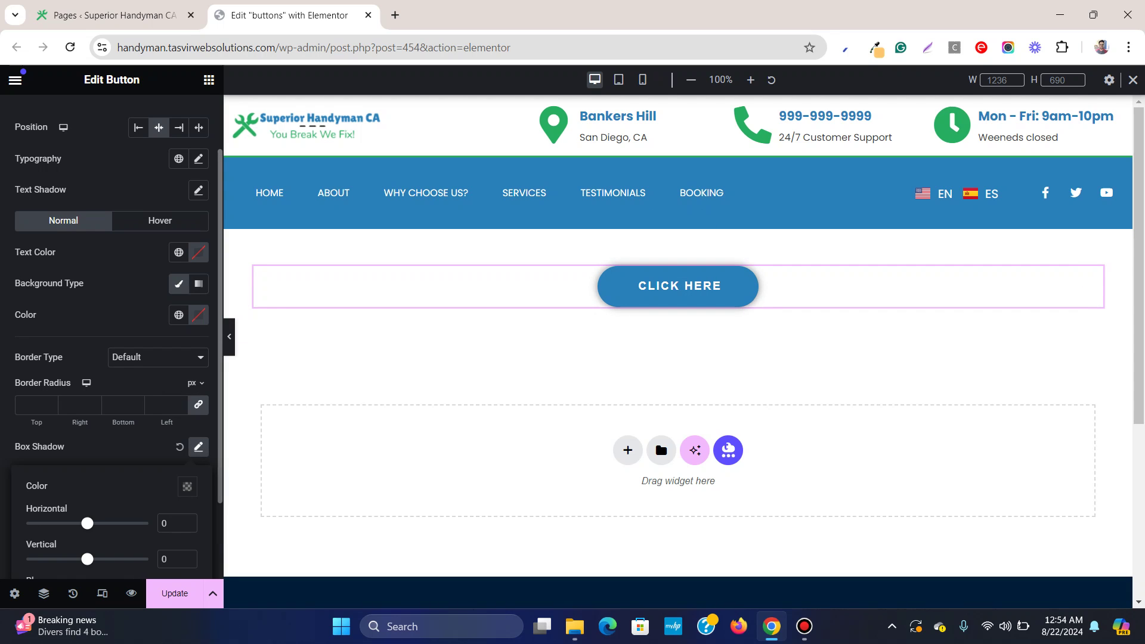
click(179, 446)
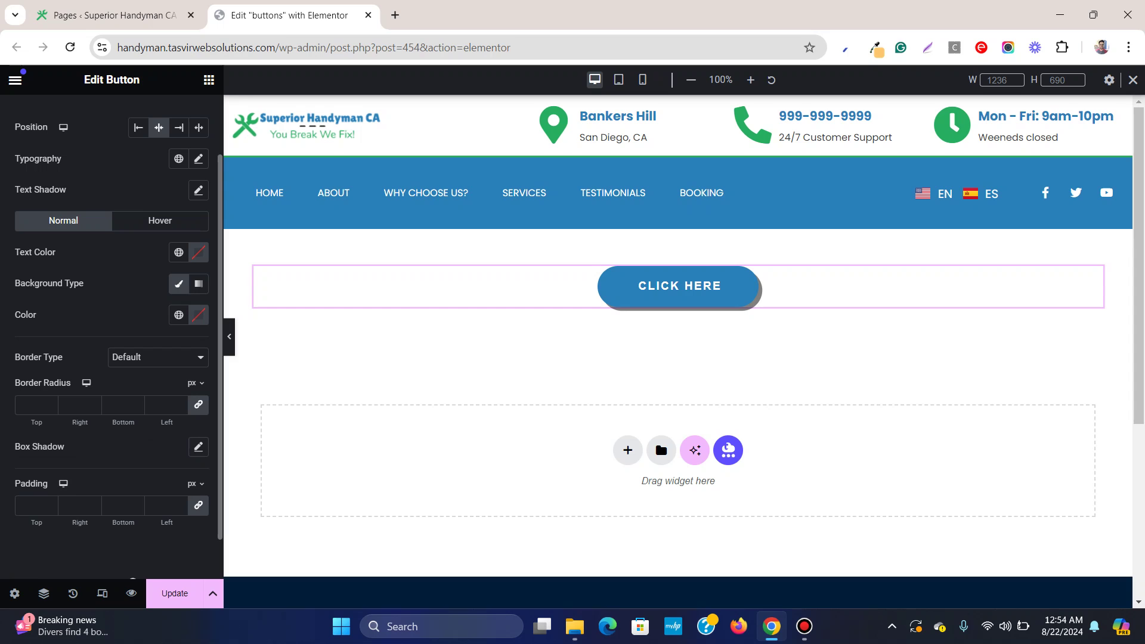
click(198, 447)
scroll(199, 447, down, 3)
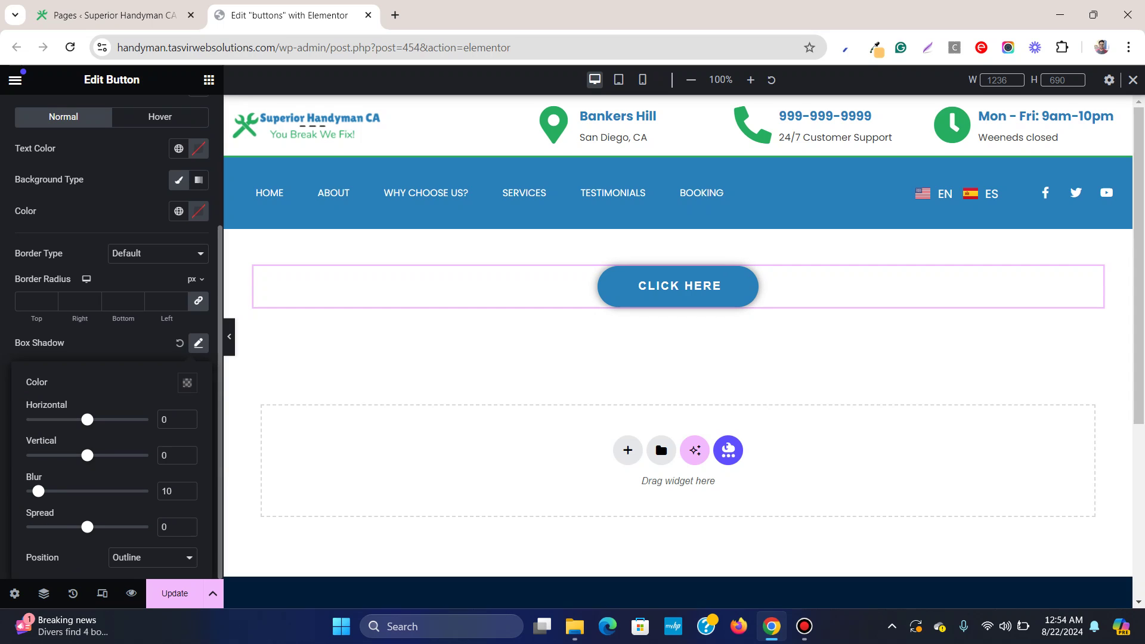
drag(38, 492, 7, 490)
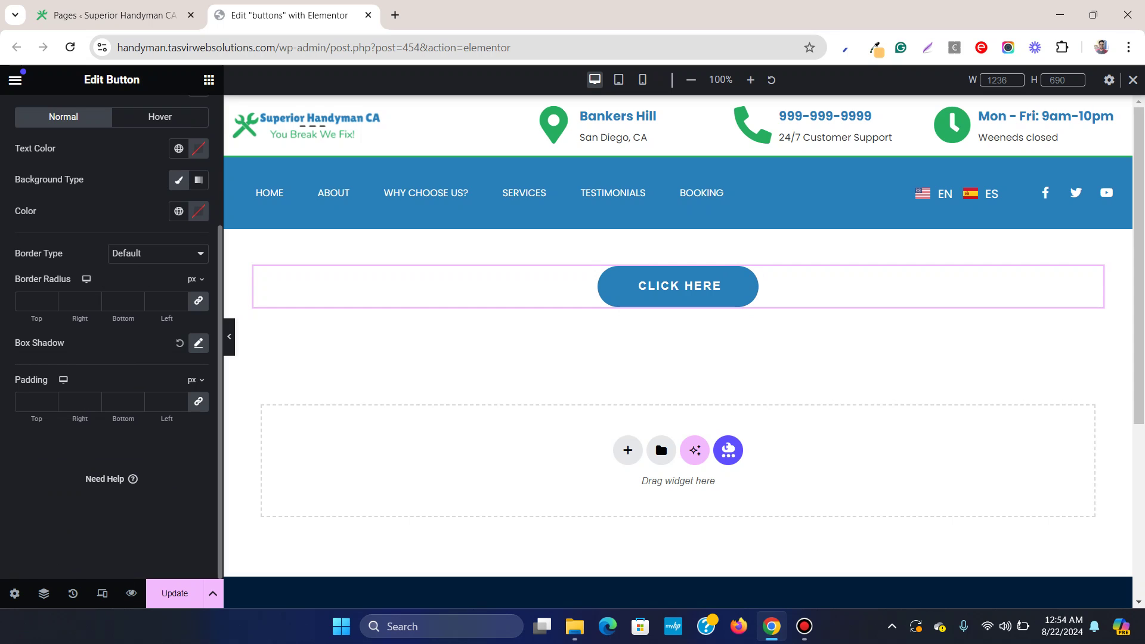
Switch the button's border radius unit to % and set all four corners to 100.
scroll(111, 334, up, 5)
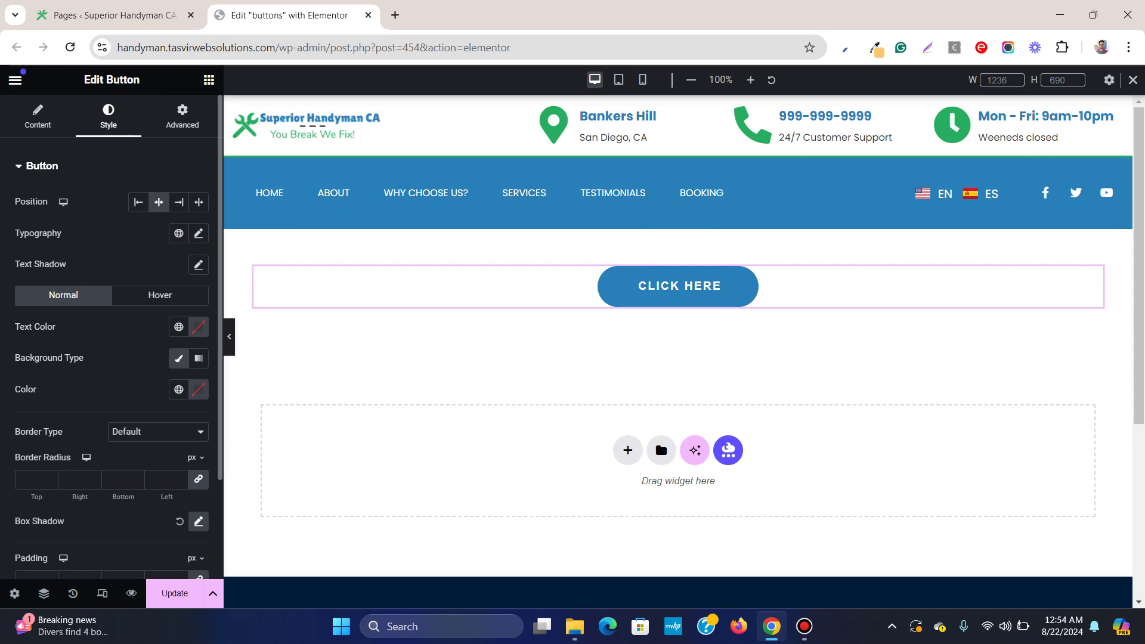
click(37, 116)
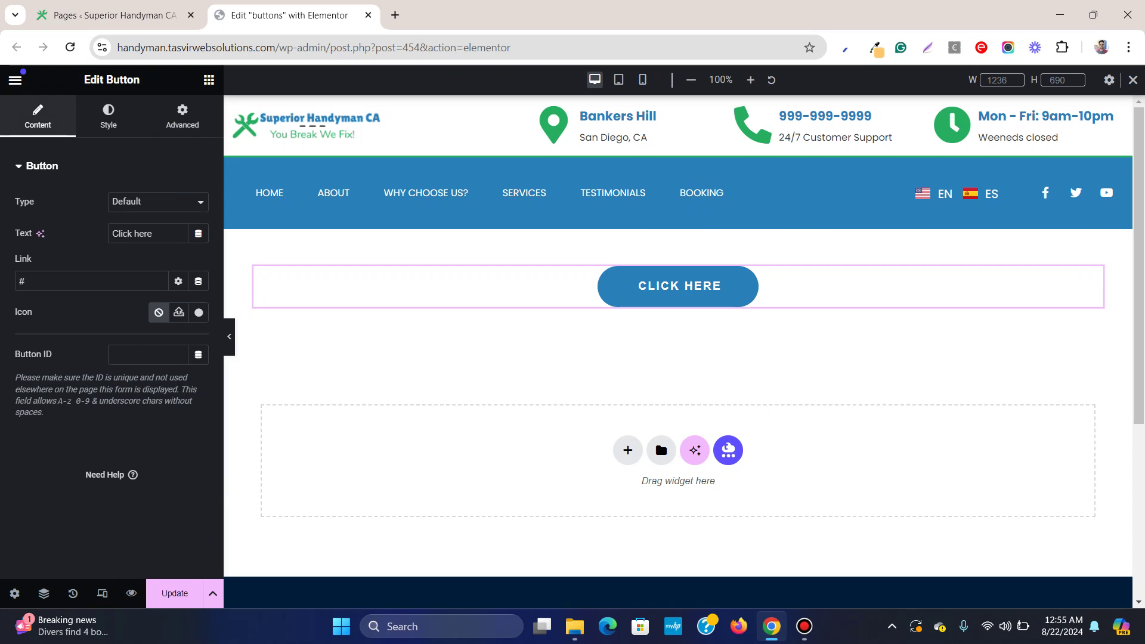
click(108, 116)
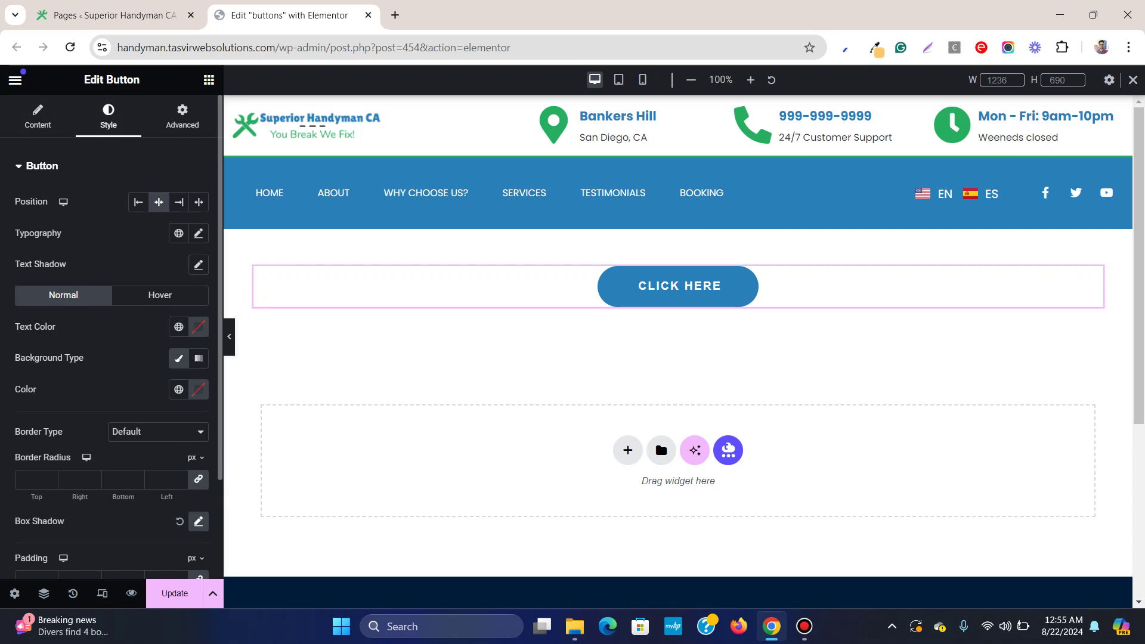
scroll(112, 328, down, 1)
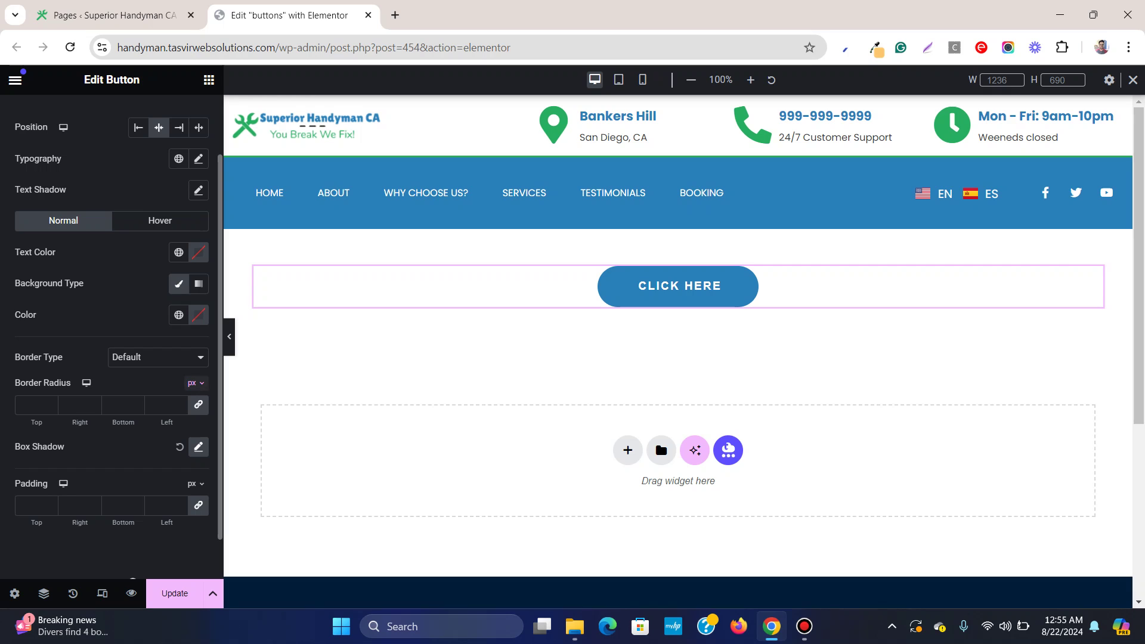
click(195, 383)
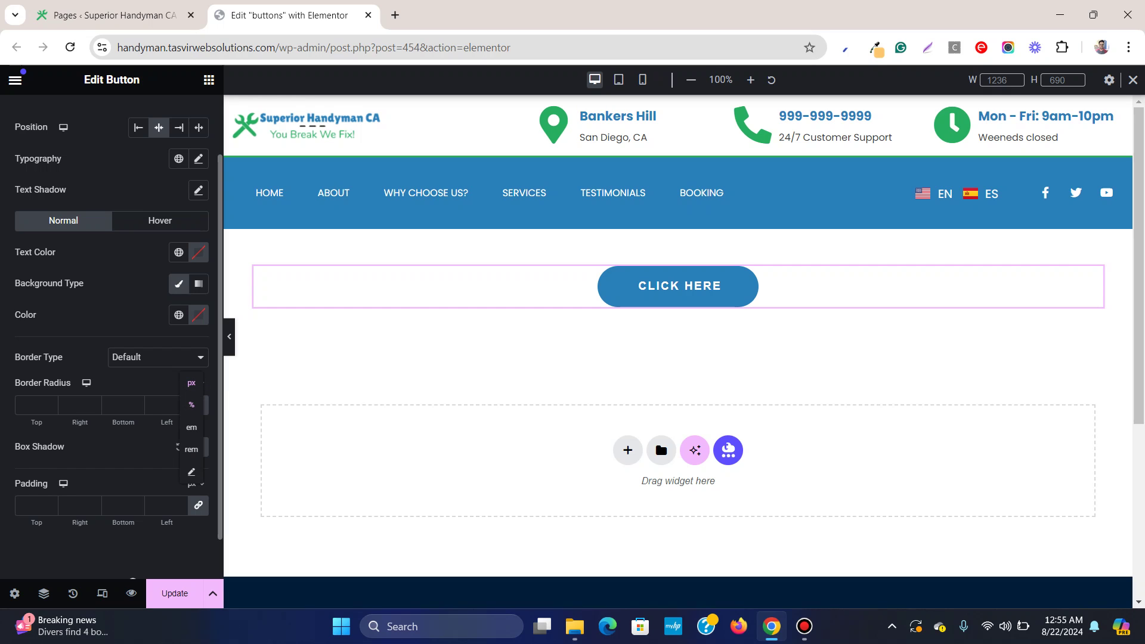
click(191, 405)
click(31, 405)
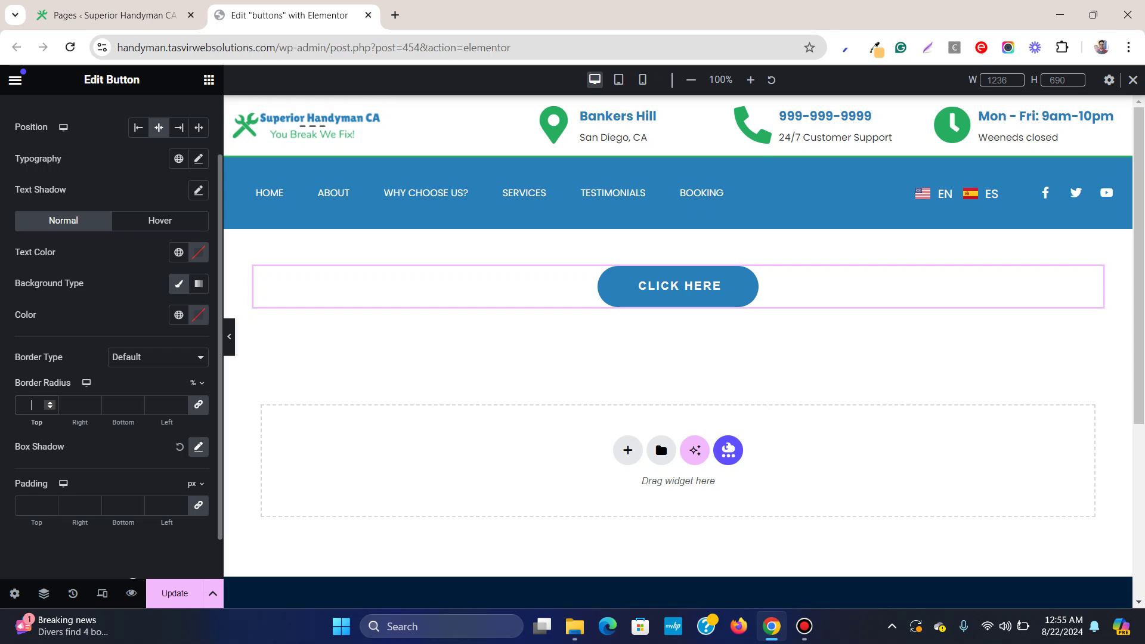
text(100)
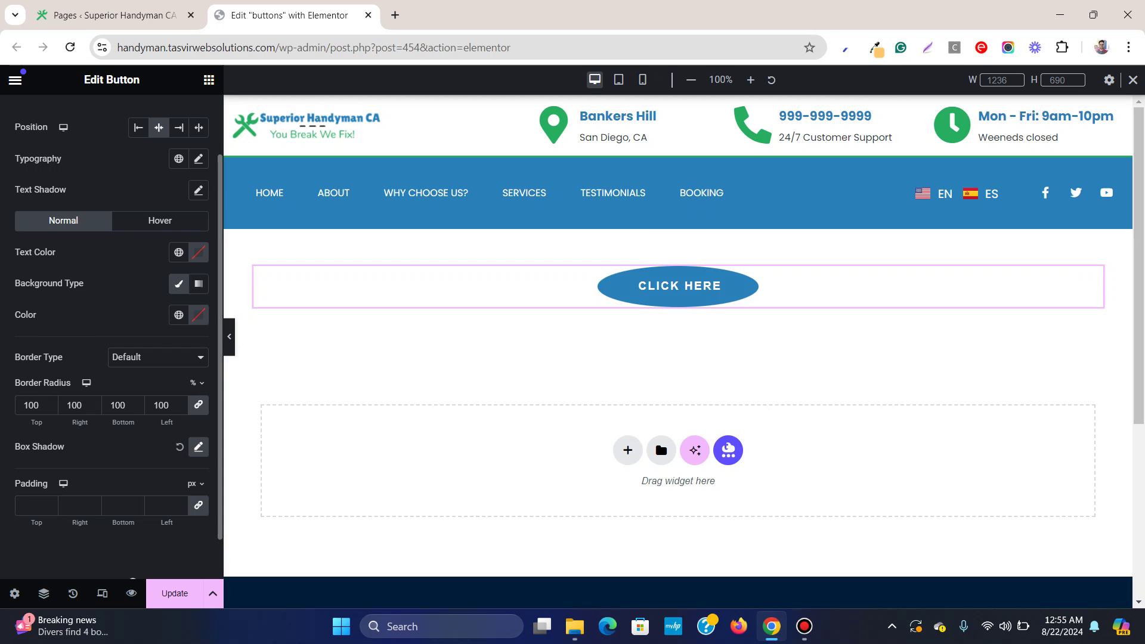
Set the button's padding to 25 px on all four sides.
scroll(112, 328, down, 1)
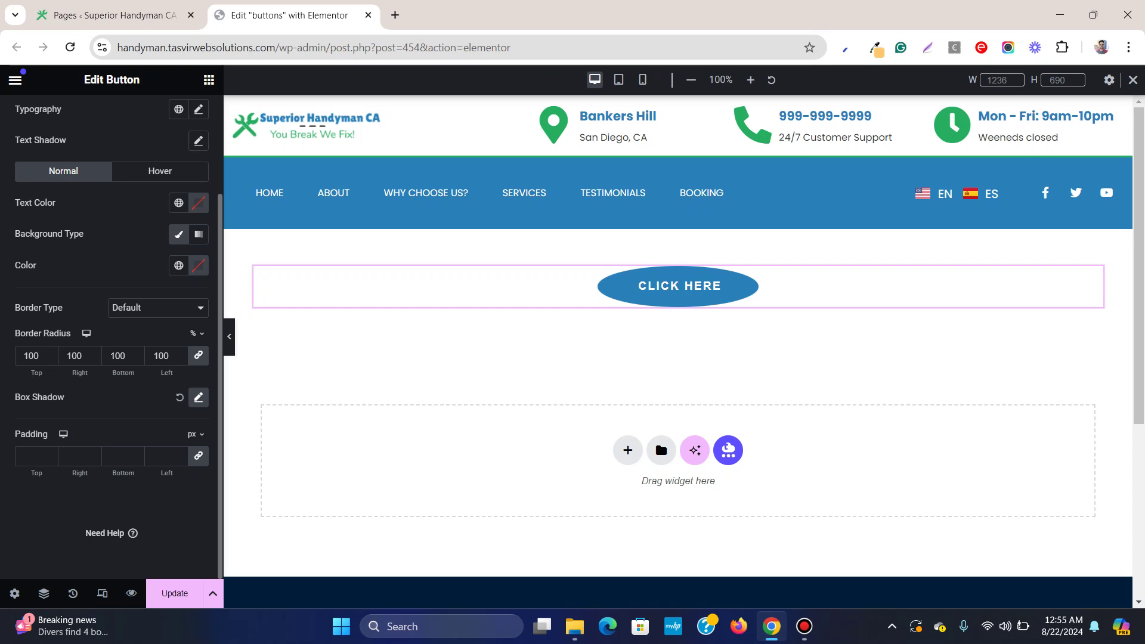
click(31, 456)
text(25)
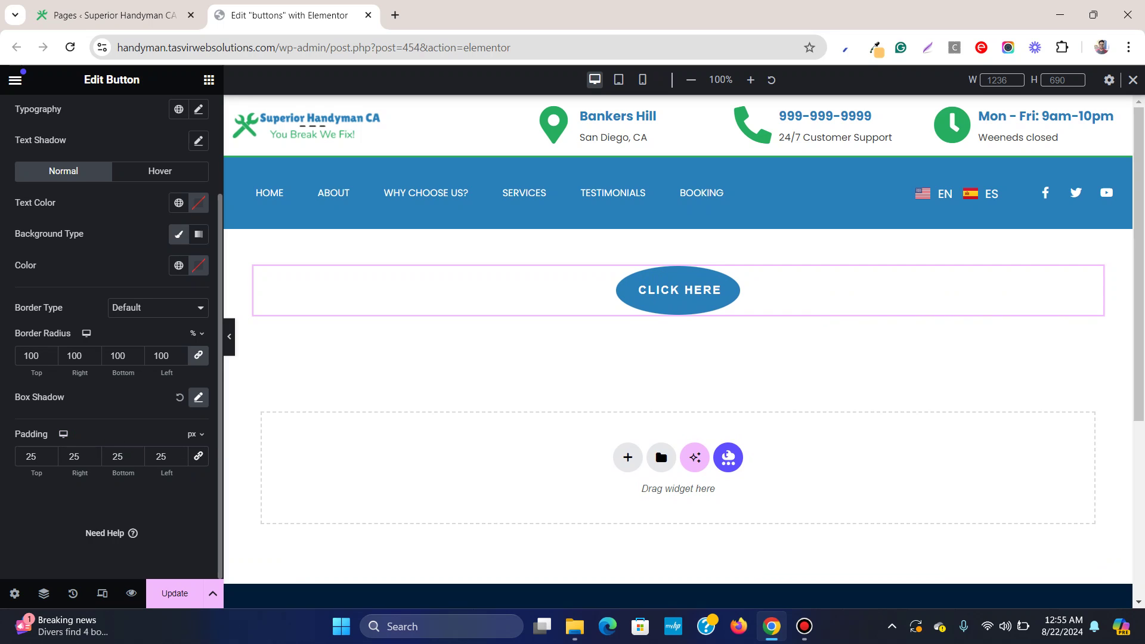
Set the button's top and bottom padding to 90 px each, independently of the side padding.
click(50, 454)
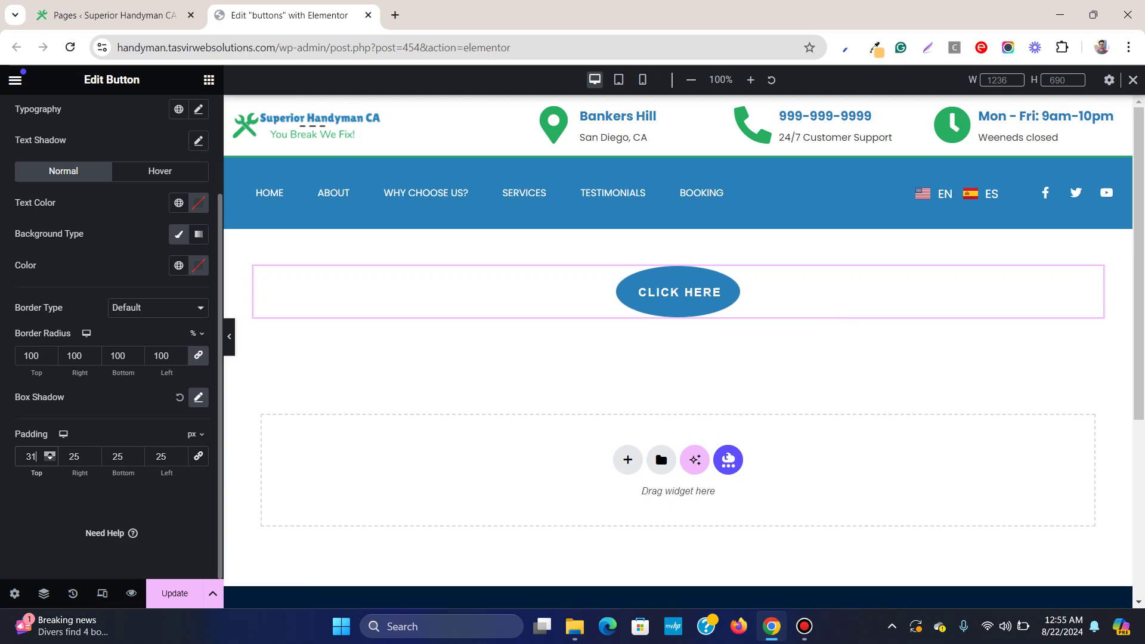
drag(50, 453, 49, 453)
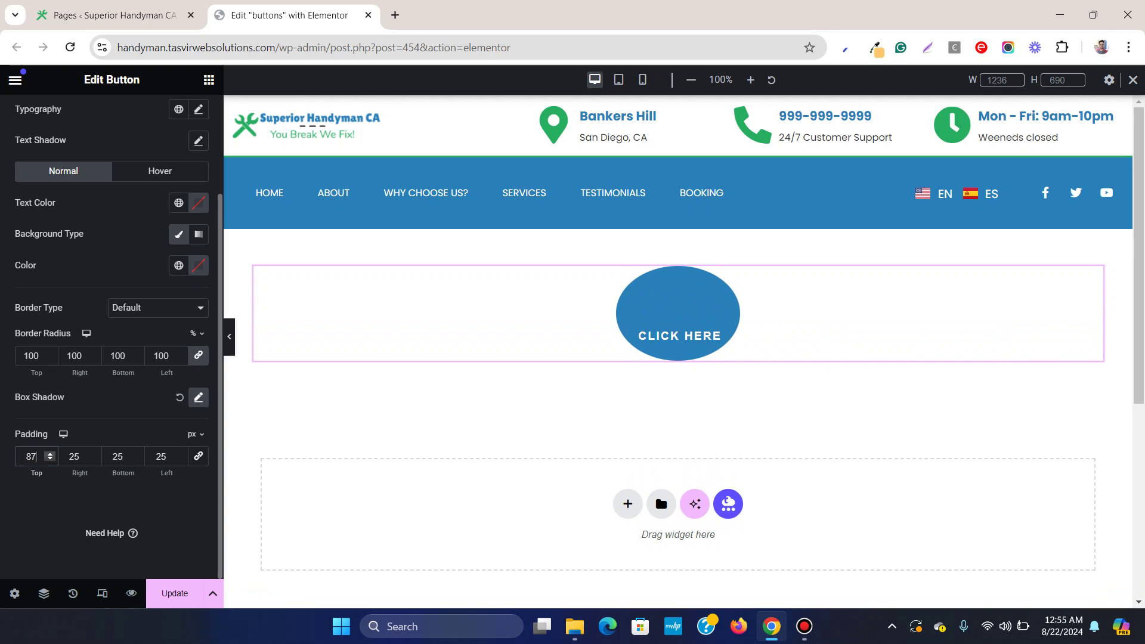
click(50, 453)
click(50, 454)
click(50, 454)
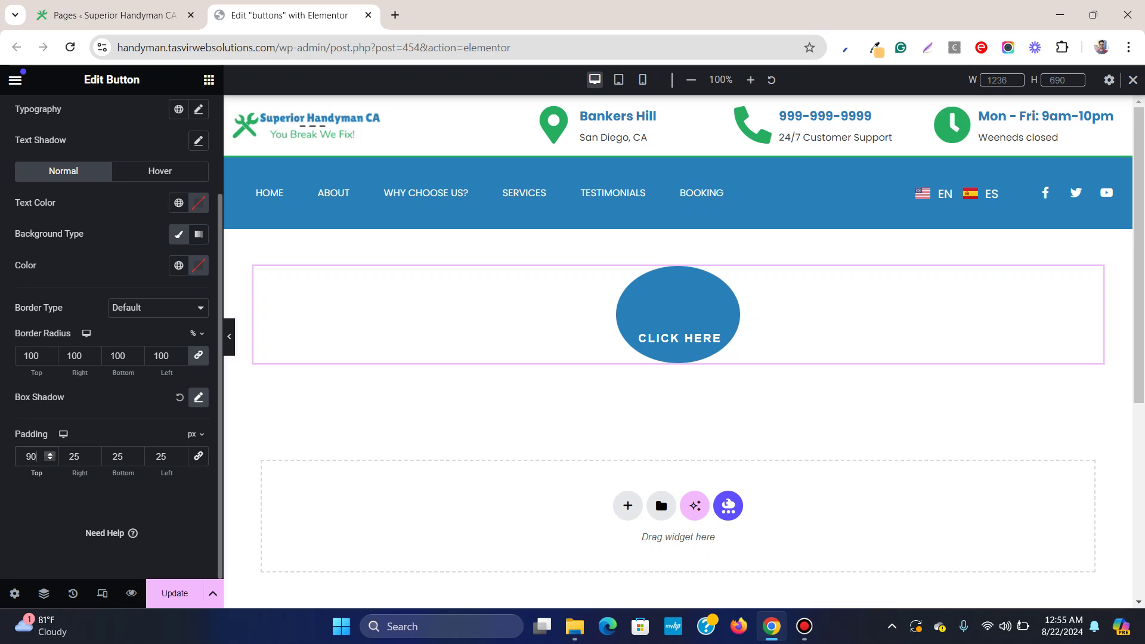
key(Tab)
key(Tab)
text(90)
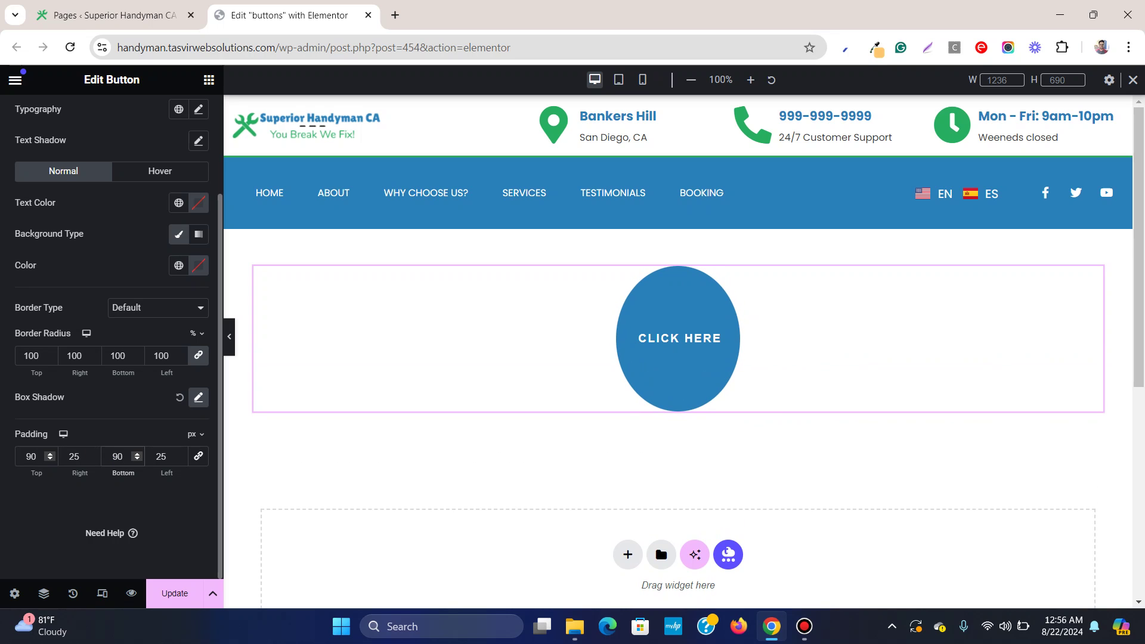
Set the button's top and bottom padding to 50 px each.
double_click(31, 456)
text(50)
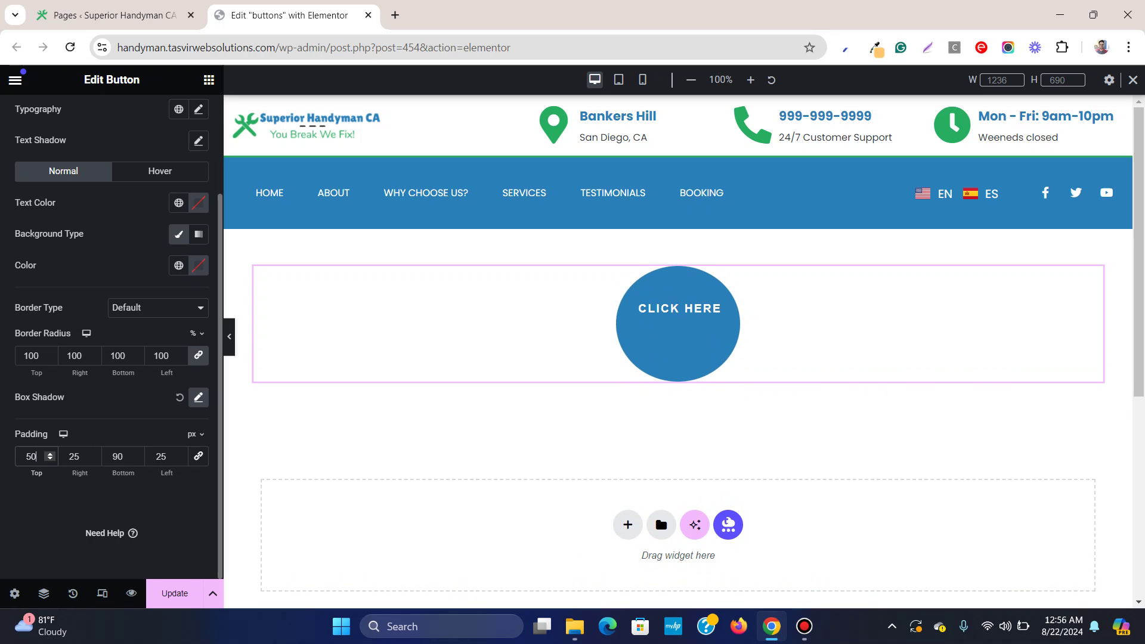
key(Tab)
key(Tab)
text(50)
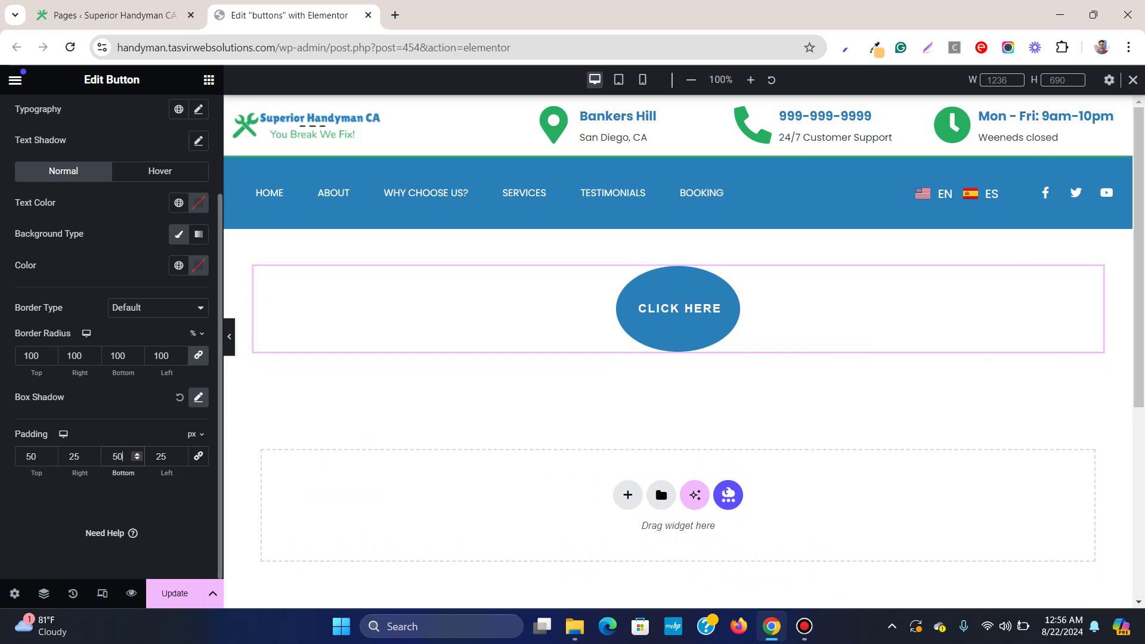
Increase the button's top and bottom padding to 75 px each and preview the page without the editing panel.
click(50, 454)
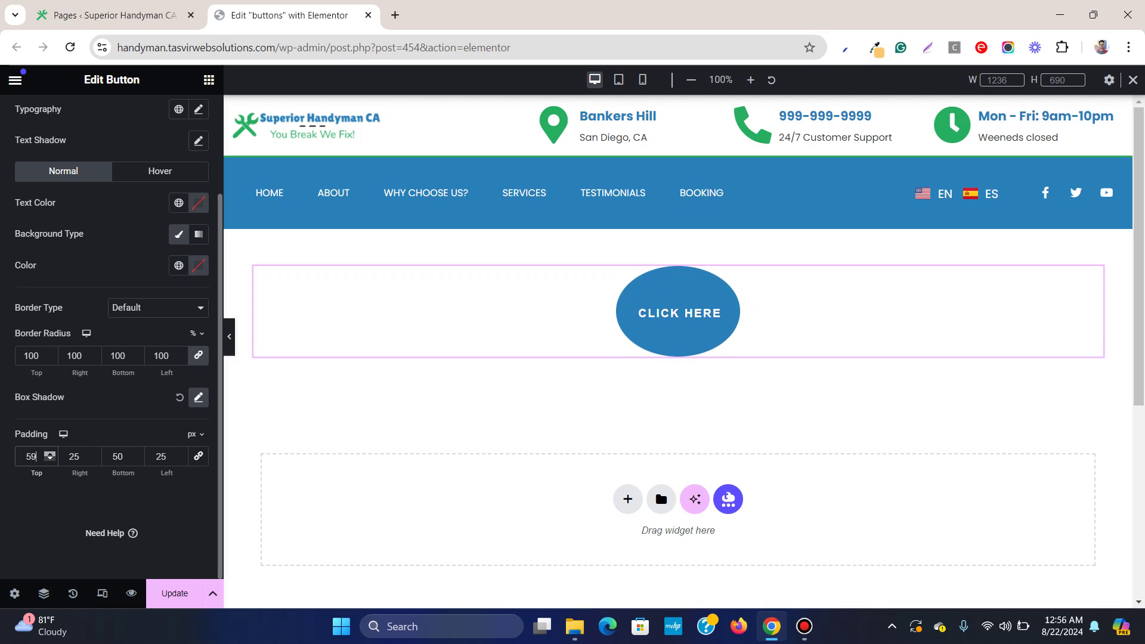
key(Up)
key(Up)
key(Up)
key(Up)
key(Up)
key(Up)
key(Up)
key(Up)
key(Up)
key(Up)
key(Up)
key(Up)
key(Up)
key(Up)
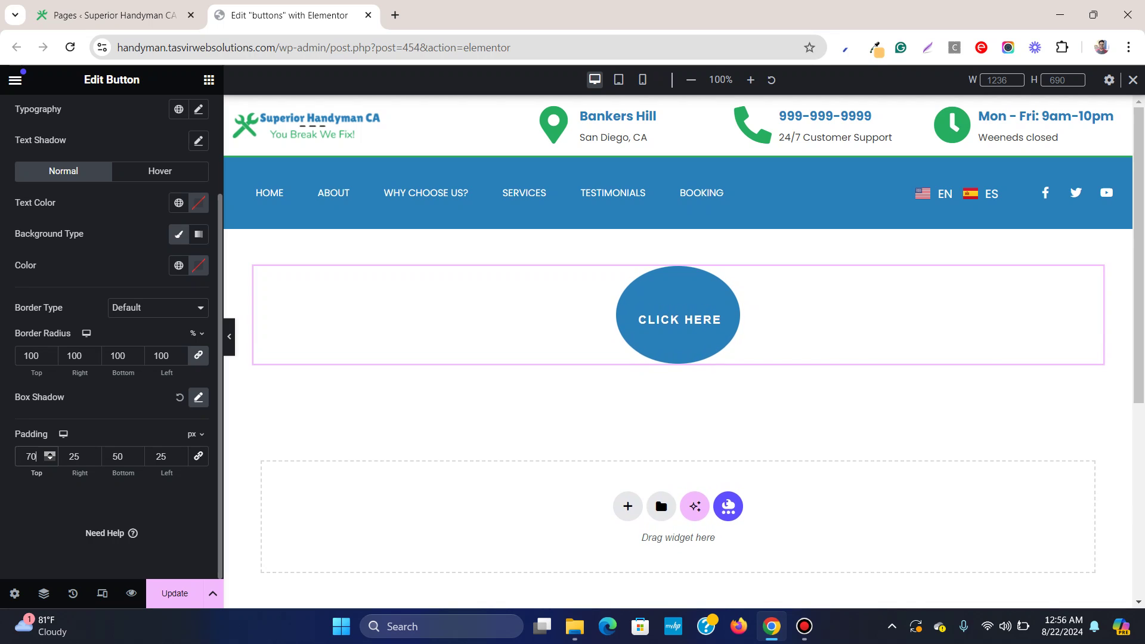
click(50, 453)
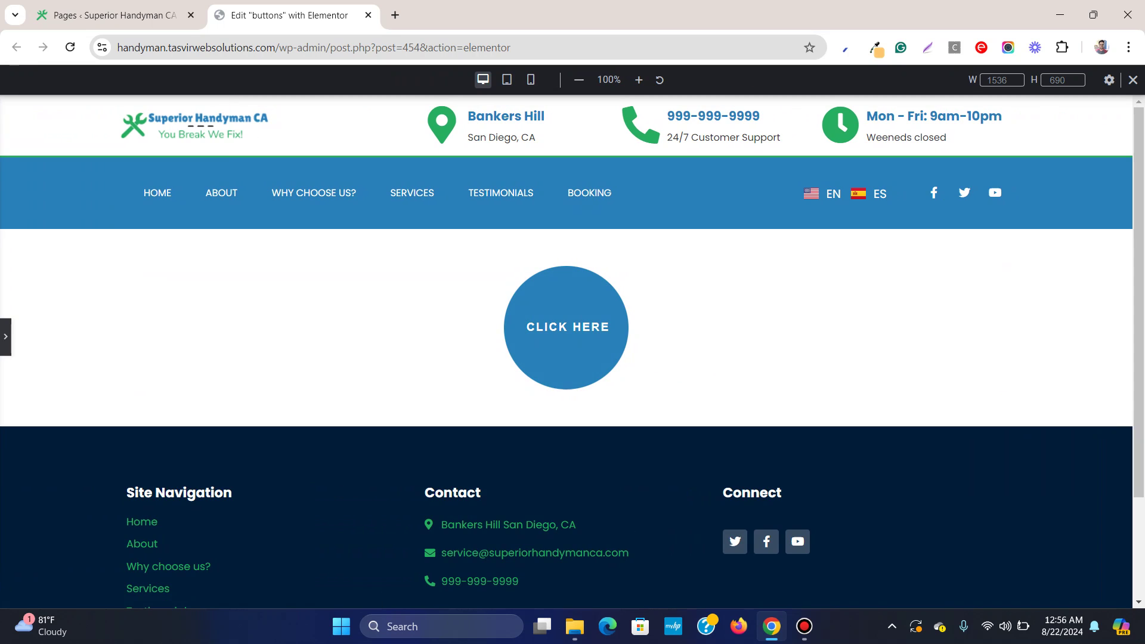
key(ctrl+p)
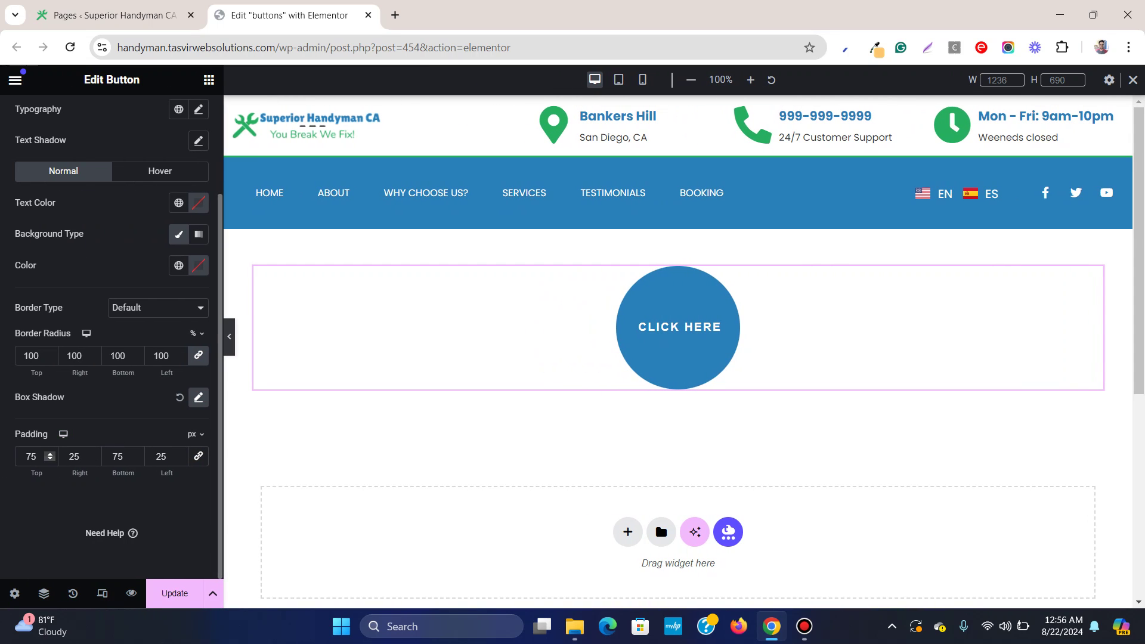
Reduce the button's top and bottom padding to 70 px each and preview the page without the editing panel.
key(Down)
key(Down)
key(Down)
key(Down)
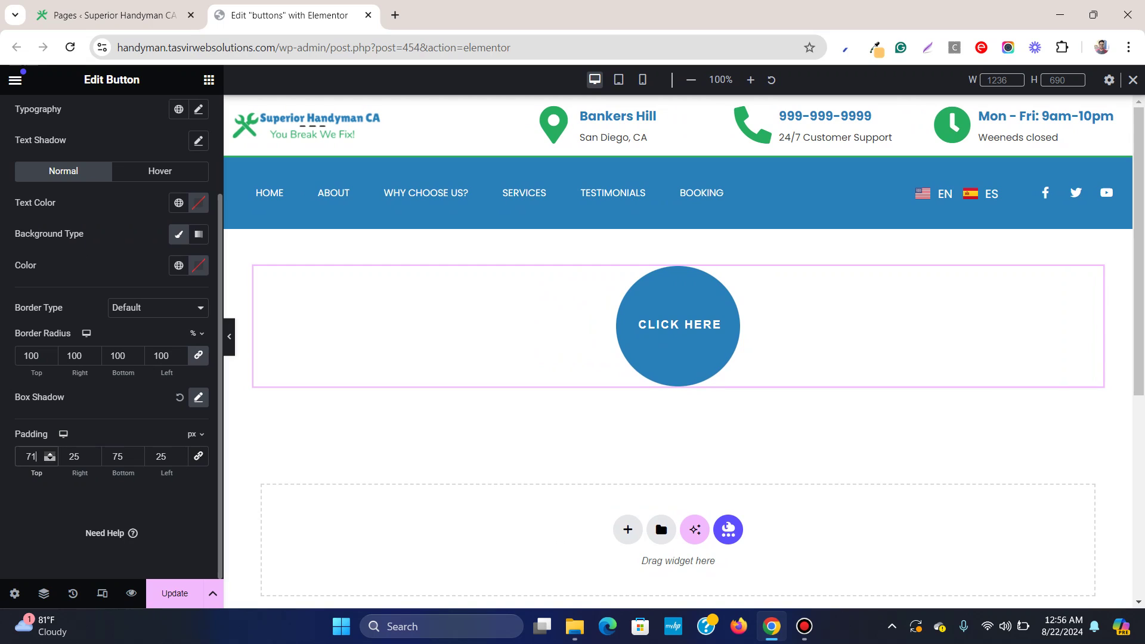
click(133, 457)
key(Down)
key(Down)
key(Down)
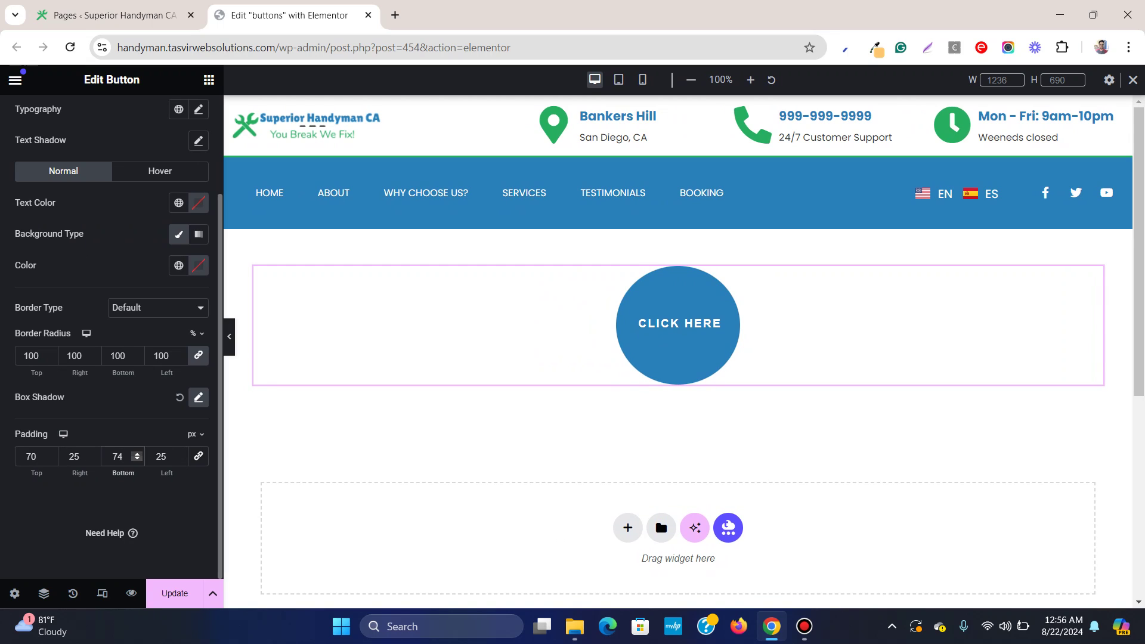
key(Down)
key(Down)
key(ctrl+p)
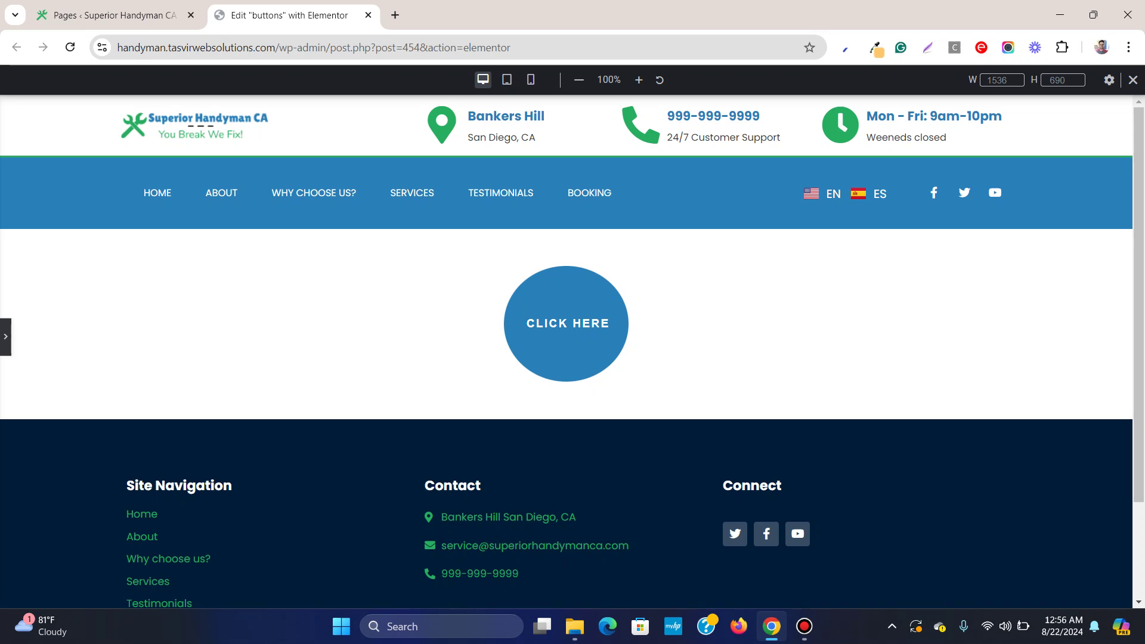
key(ctrl+p)
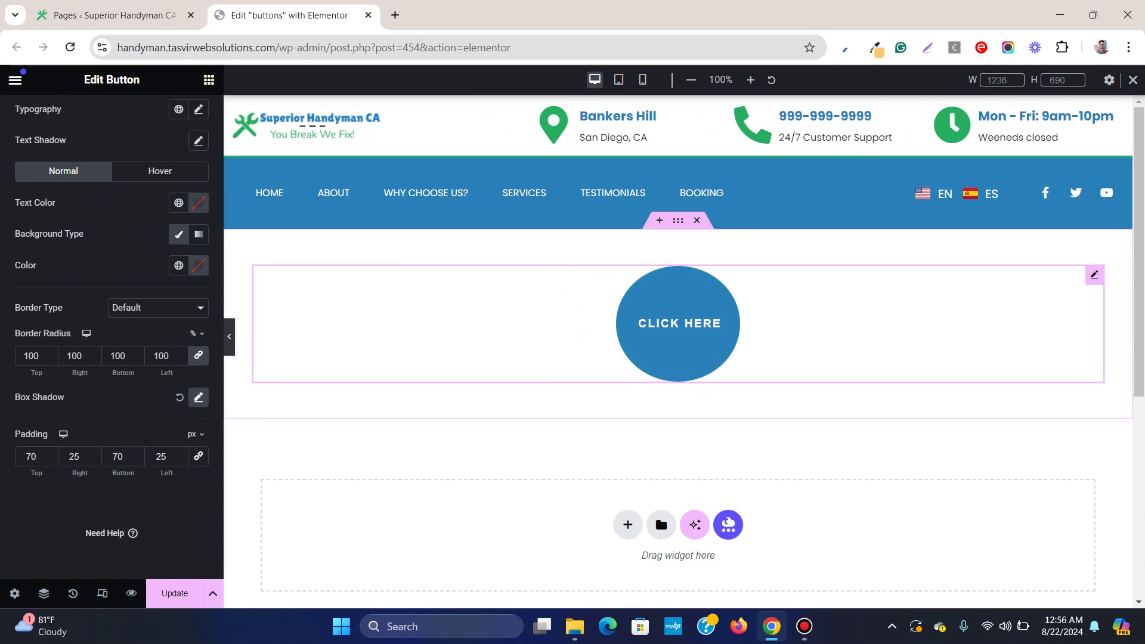
key(ctrl+p)
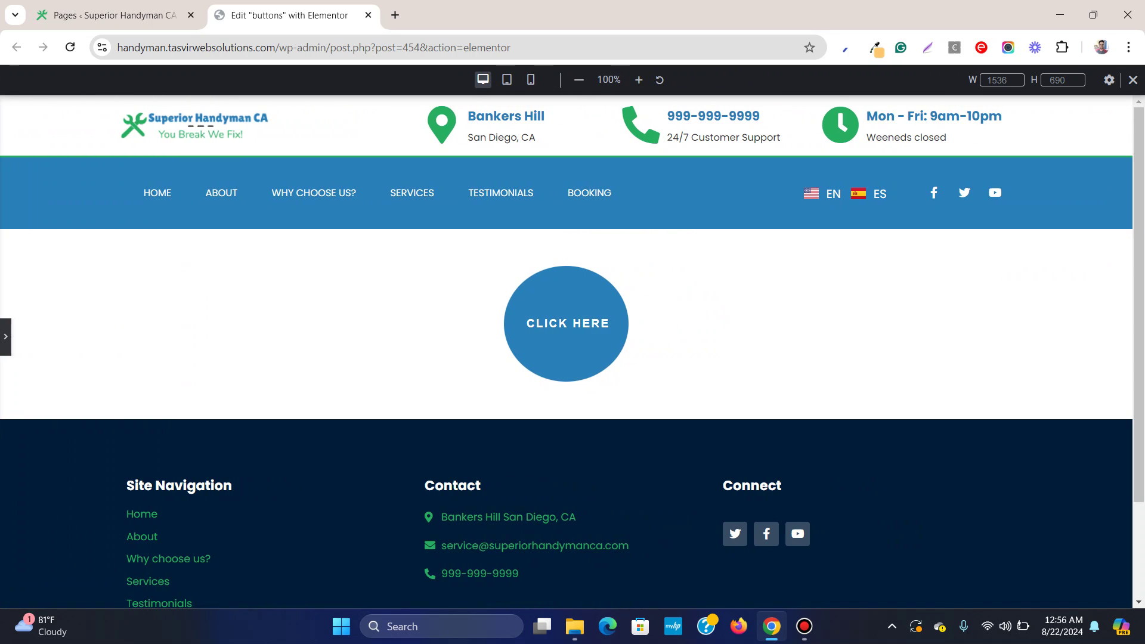
key(ctrl+p)
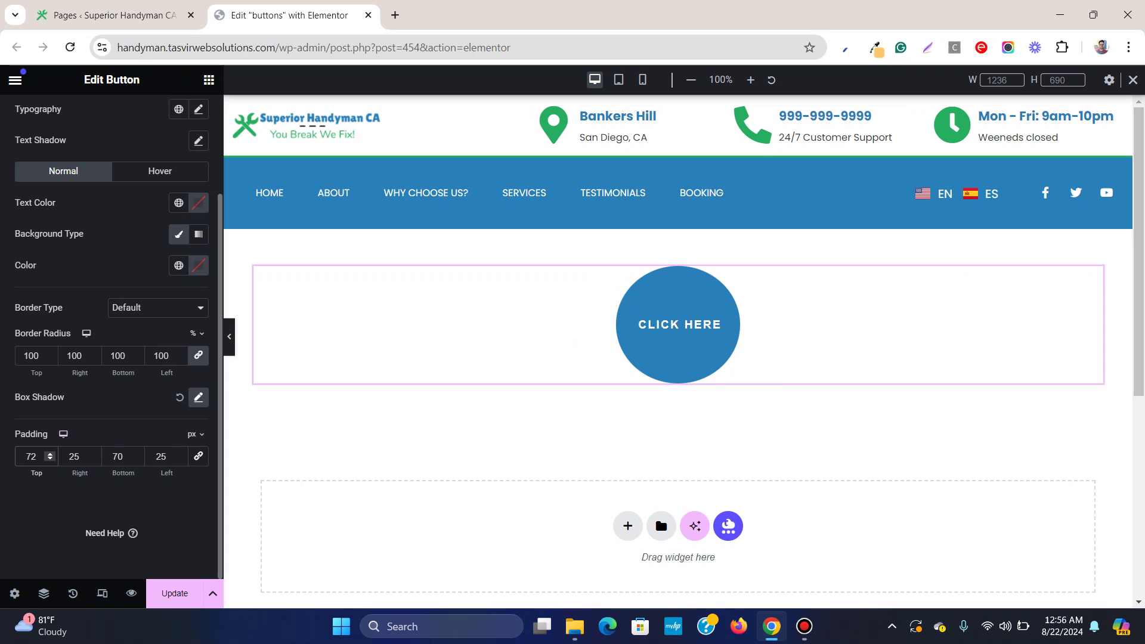
Set the button's bottom padding to 72 px to match the top padding, and preview the page without the editing panel.
click(137, 454)
click(137, 454)
key(ctrl+p)
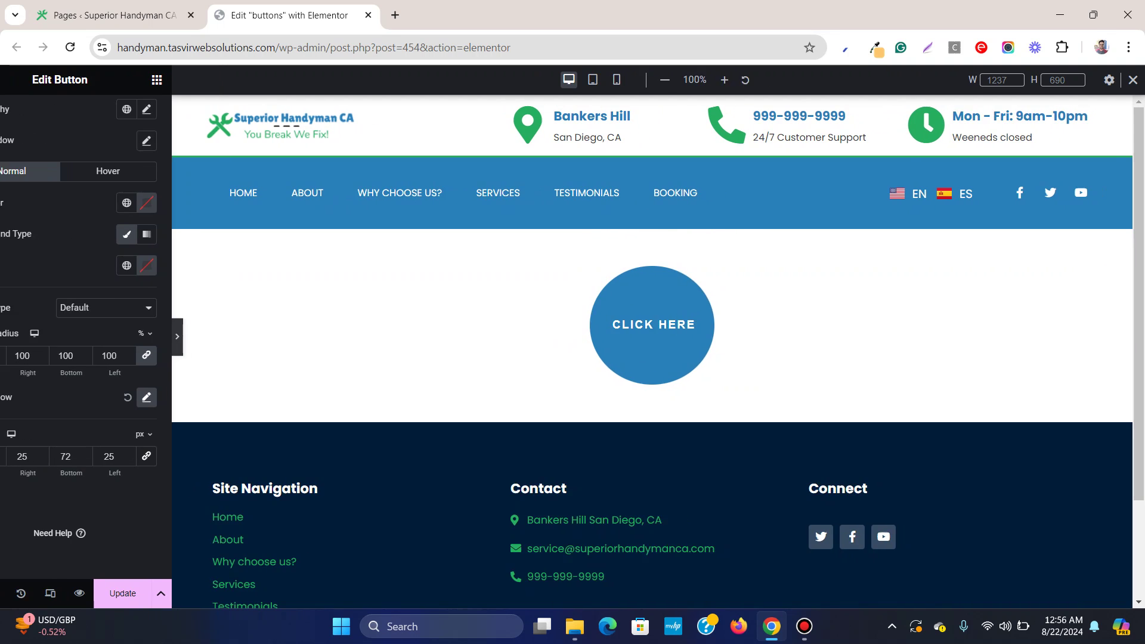
key(ctrl+p)
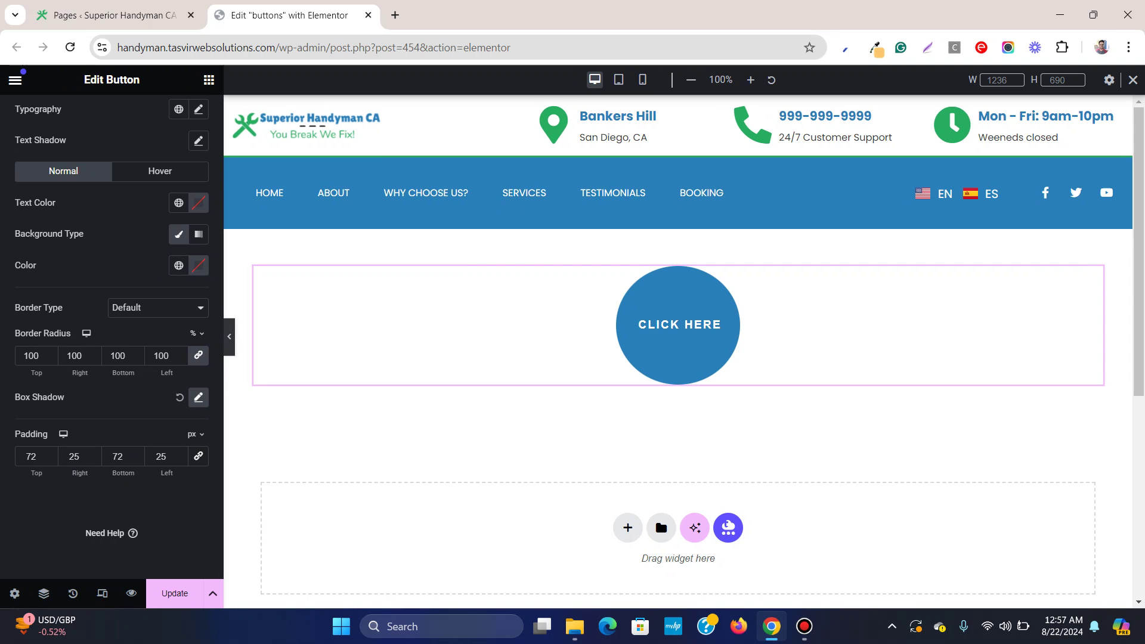
click(229, 336)
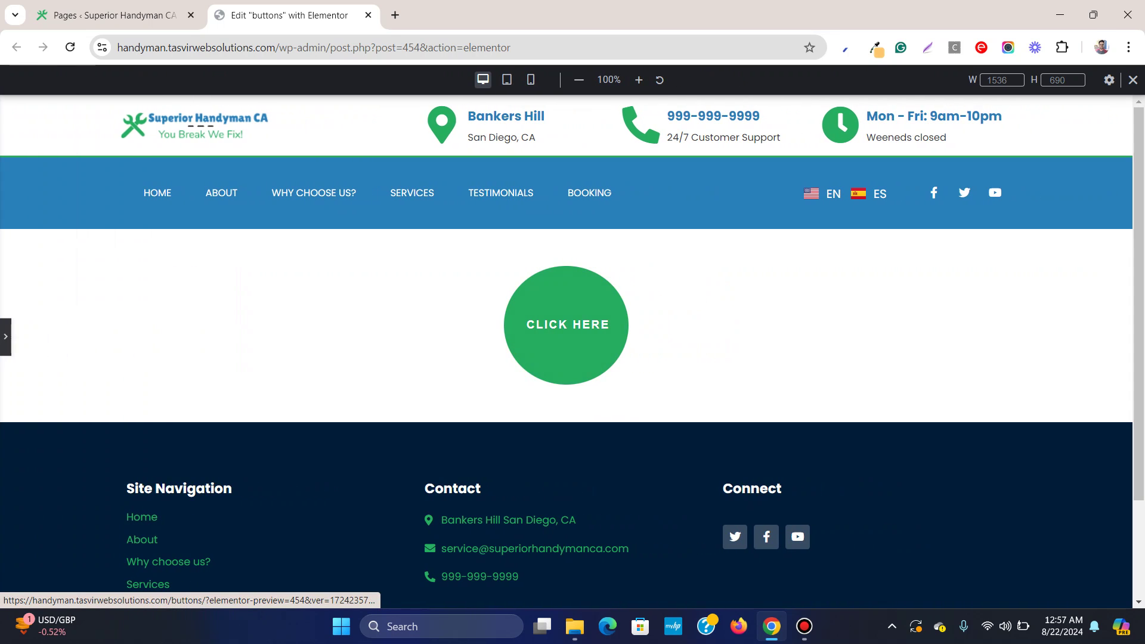
click(5, 337)
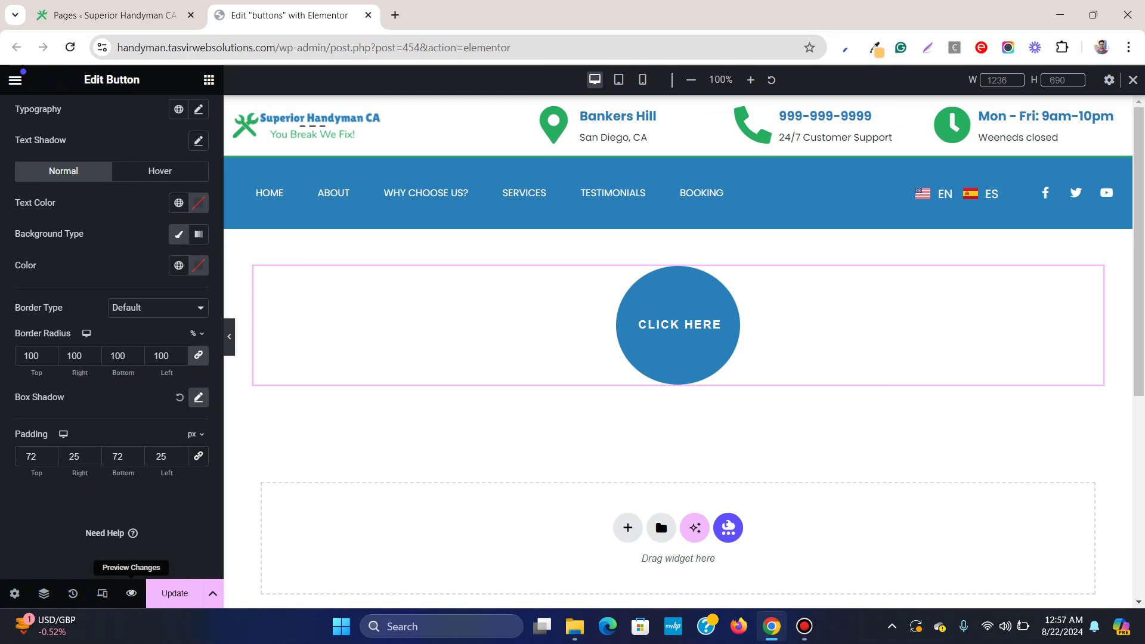
Check the circular button in the tablet portrait and mobile portrait responsive views, and return to the desktop view.
scroll(678, 336, down, 1)
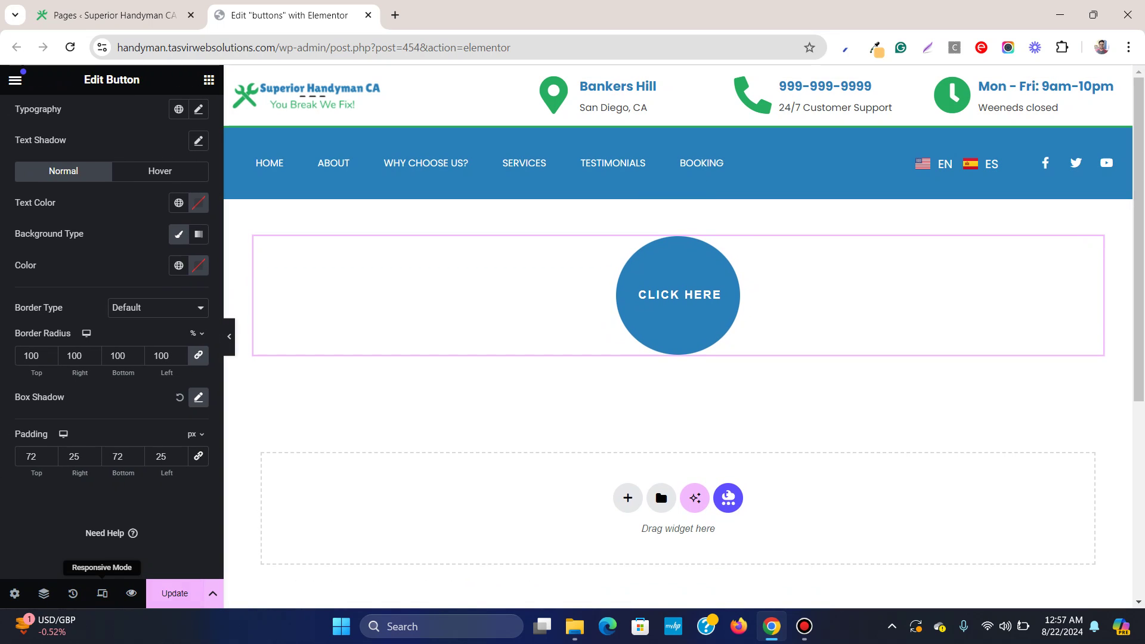
click(102, 593)
click(618, 79)
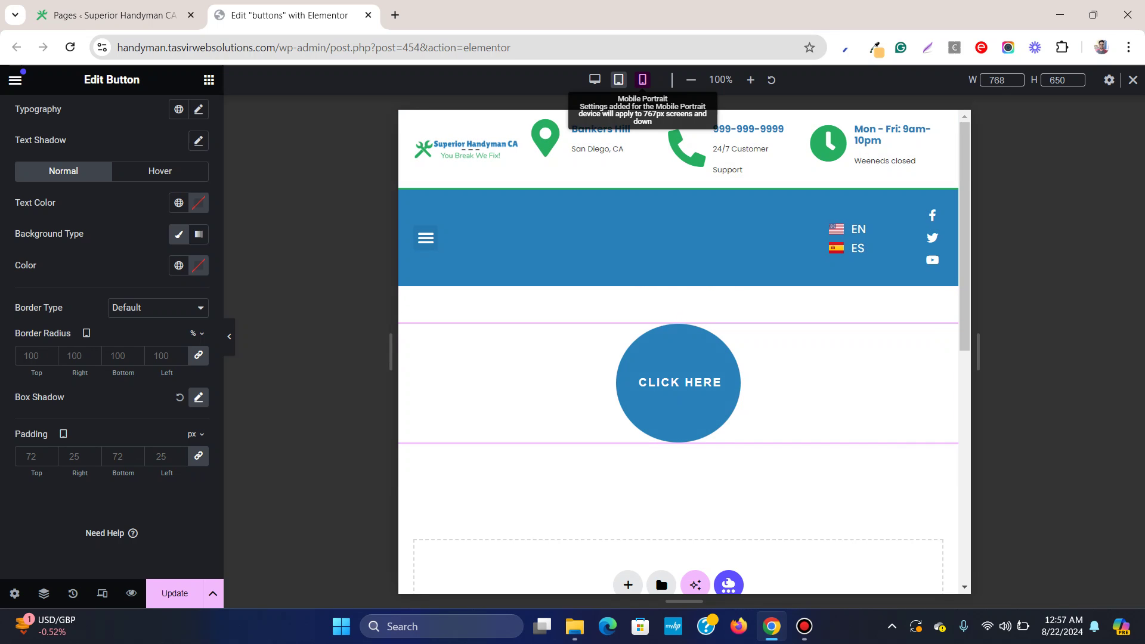
click(642, 80)
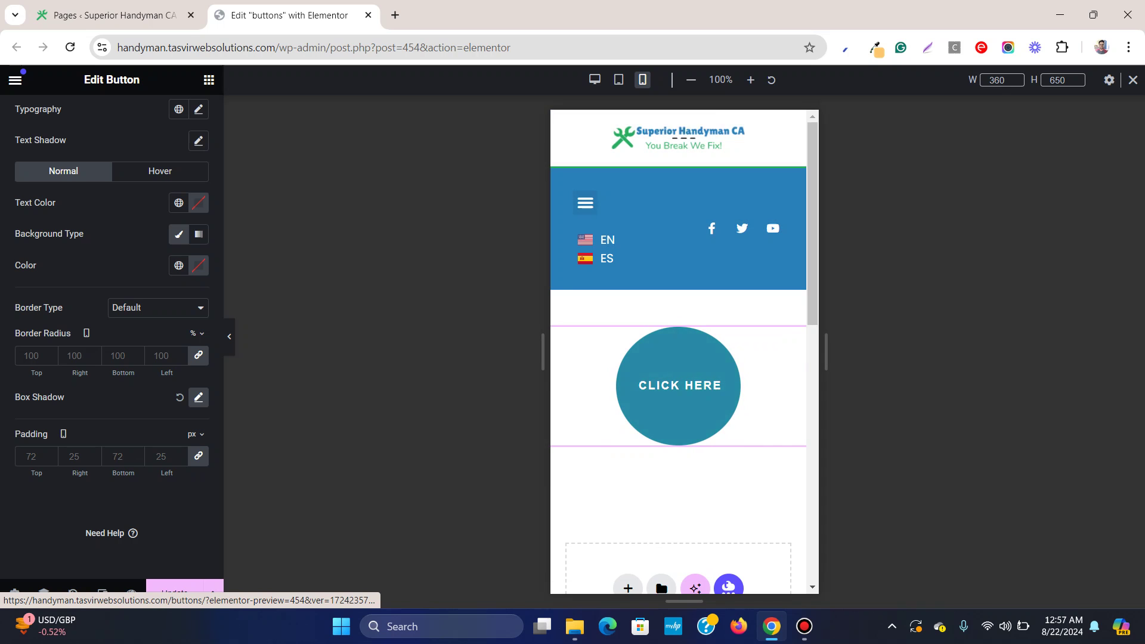
click(595, 80)
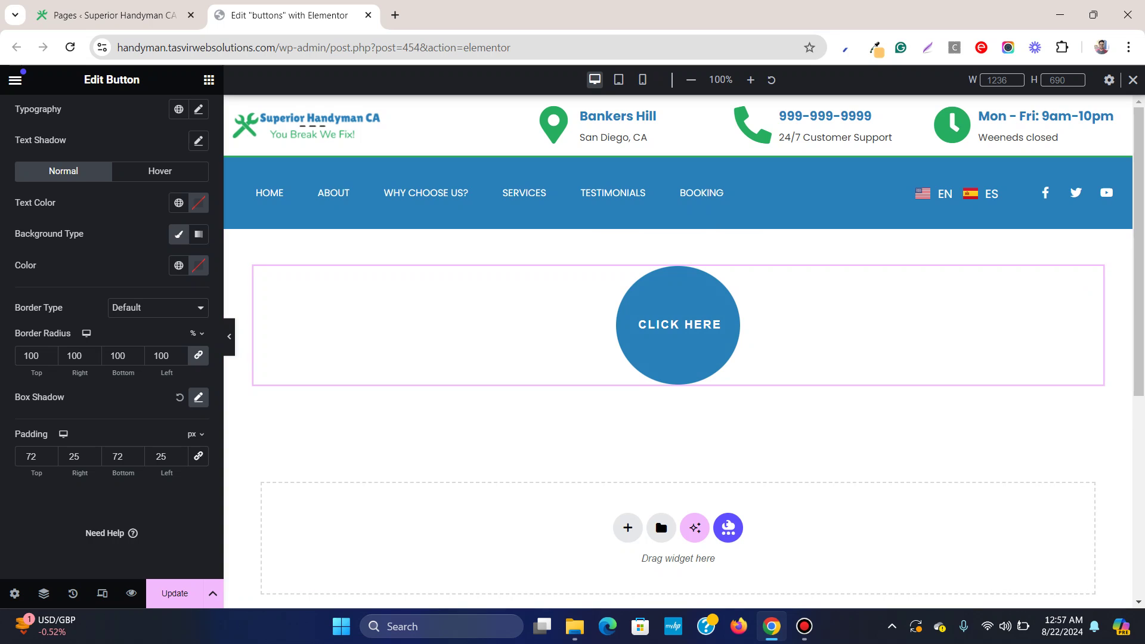
click(804, 626)
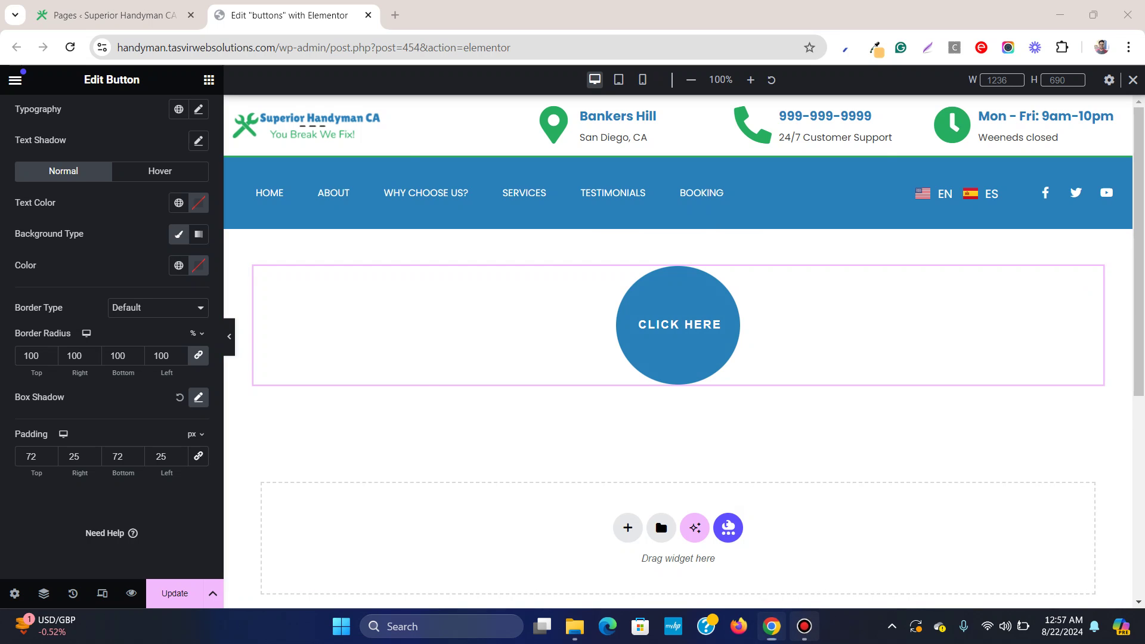